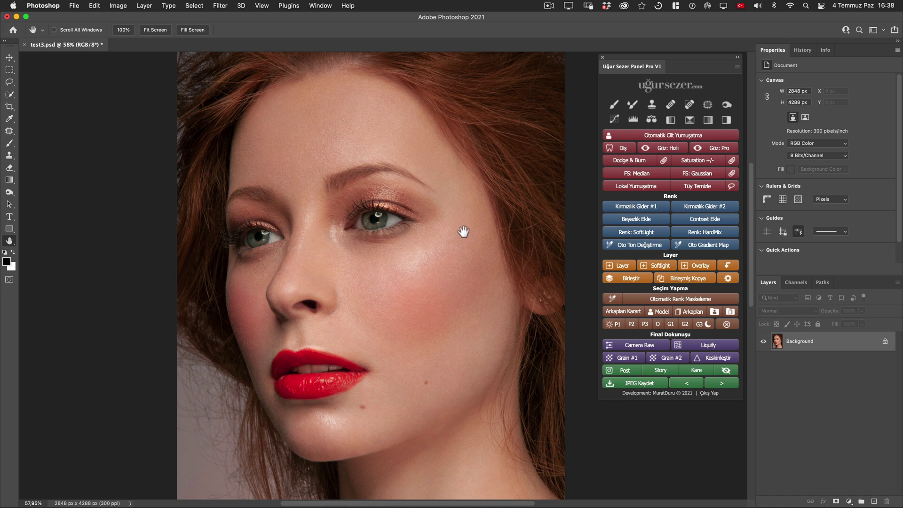
Add the Göz: Hızlı eye-retouch group from the Uğur Sezer panel, expand it, and select the Brush tool.
left_click(670, 154)
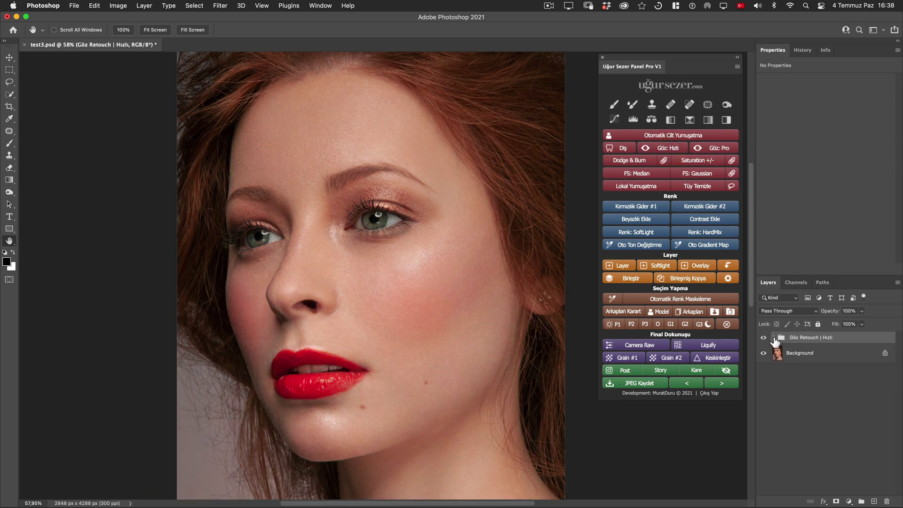
left_click(773, 338)
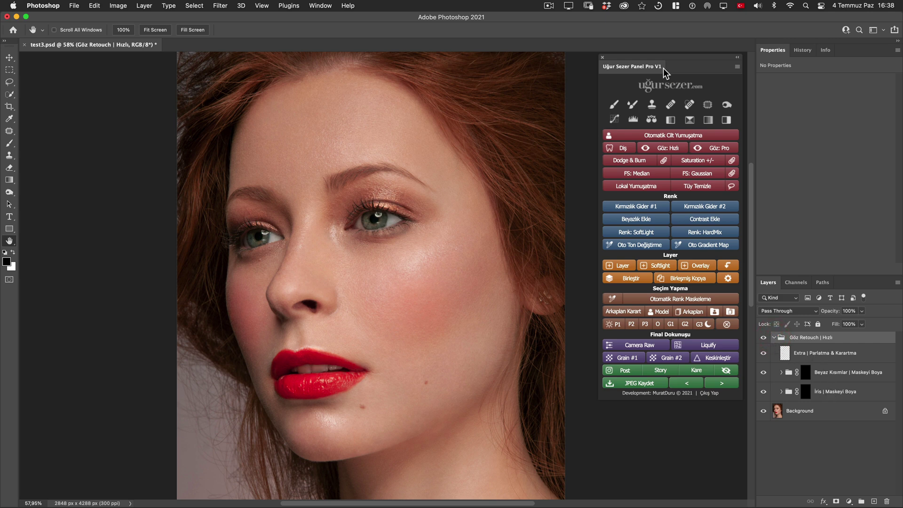
left_click(614, 105)
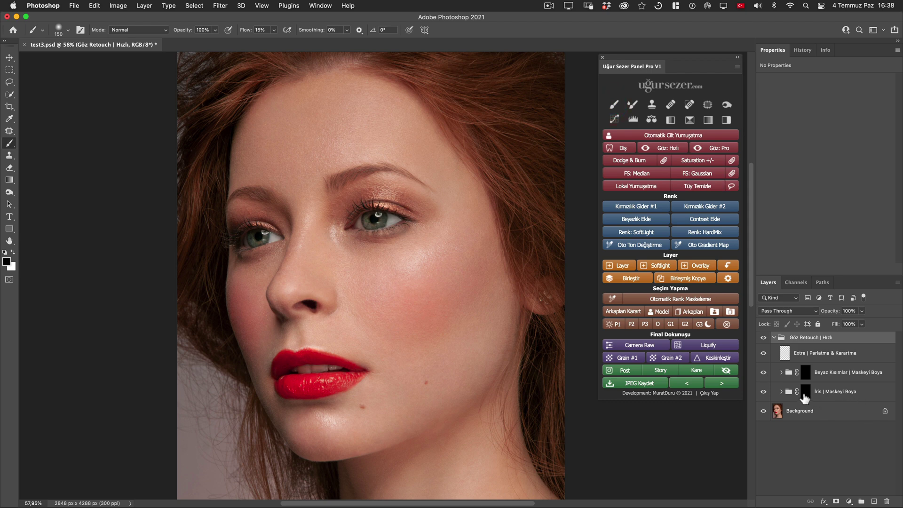
Zoom in on the eyes and brush white onto the İris mask over both irises.
left_click(806, 392)
scroll(381, 217, "up", 3)
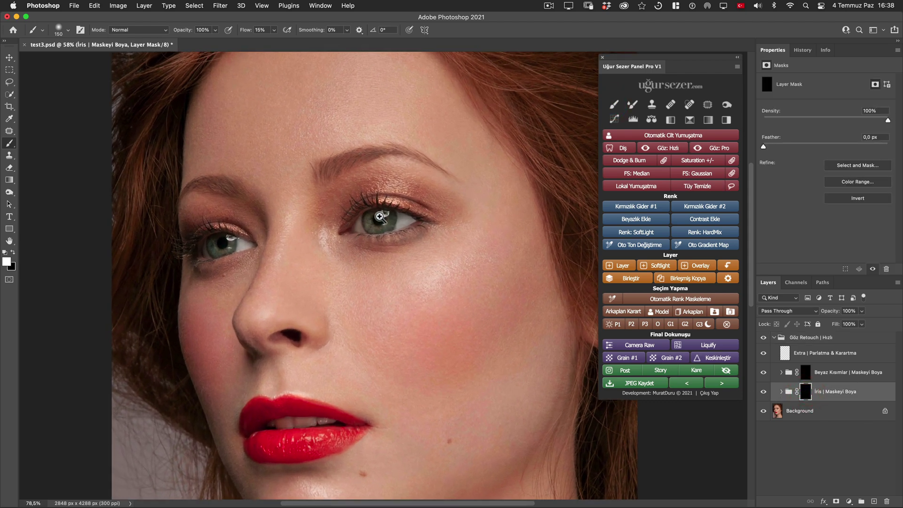
scroll(380, 216, "up", 3)
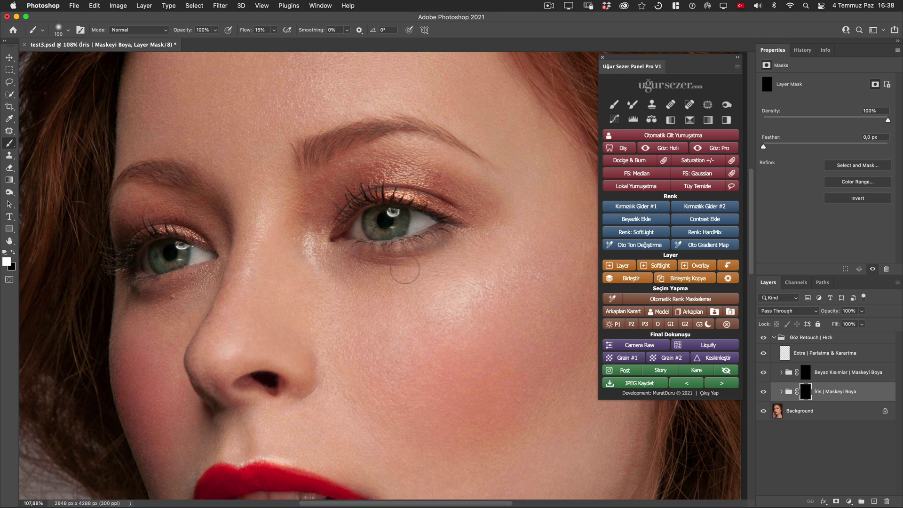
key("bracketleft")
key("bracketleft")
key("bracketleft")
key("bracketright")
key("bracketright")
key("bracketright")
mouse_move(406, 213)
left_mouse_down()
mouse_move(381, 232)
mouse_move(384, 221)
left_mouse_up()
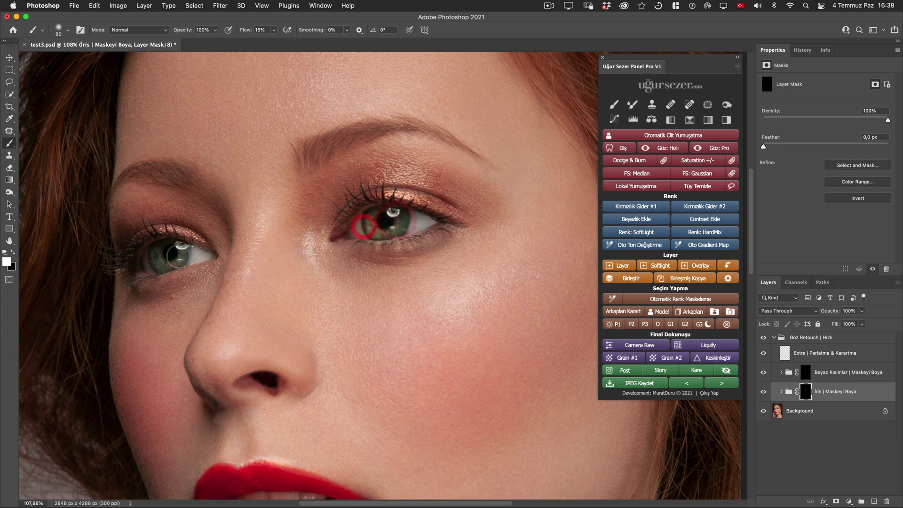
key("bracketright")
mouse_move(171, 254)
left_mouse_down()
mouse_move(158, 259)
mouse_move(177, 263)
left_mouse_up()
key("bracketleft")
key("bracketleft")
key("bracketleft")
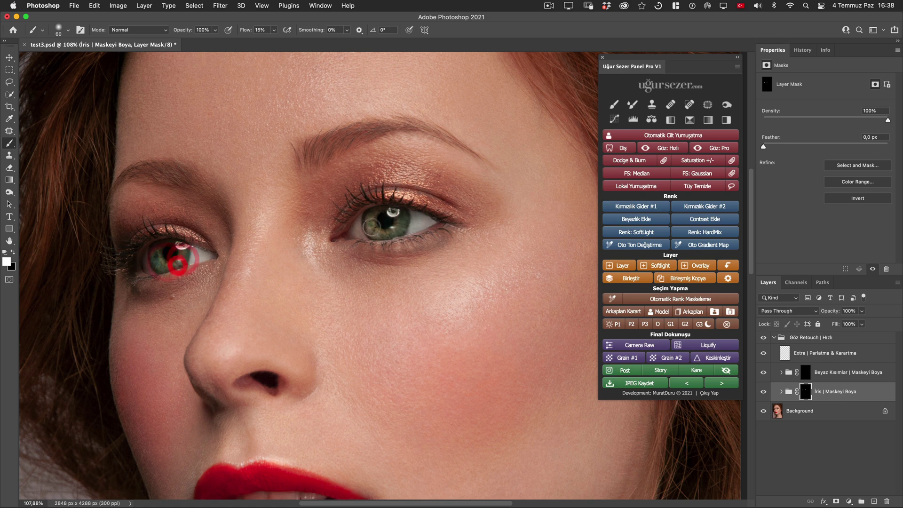
key("bracketright")
key("bracketright")
left_click_drag(371, 223, 394, 224)
key("bracketleft")
key("bracketleft")
key("bracketleft")
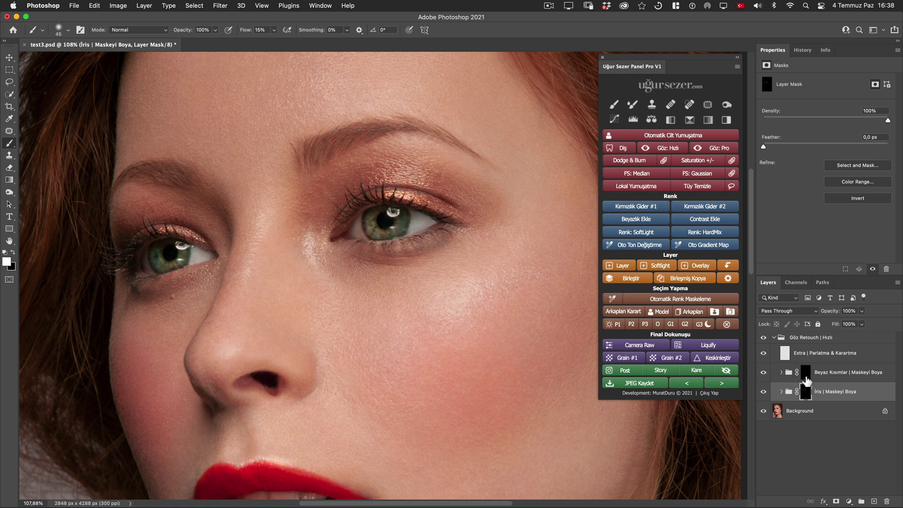
Brush the Beyaz Kısımlar mask over both eye whites, including the inner corner.
left_click(806, 374)
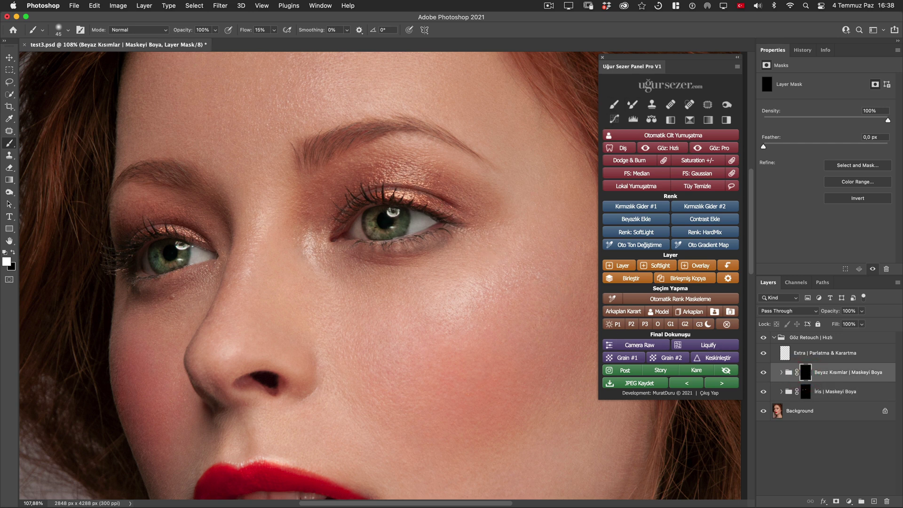
left_click_drag(414, 214, 426, 229)
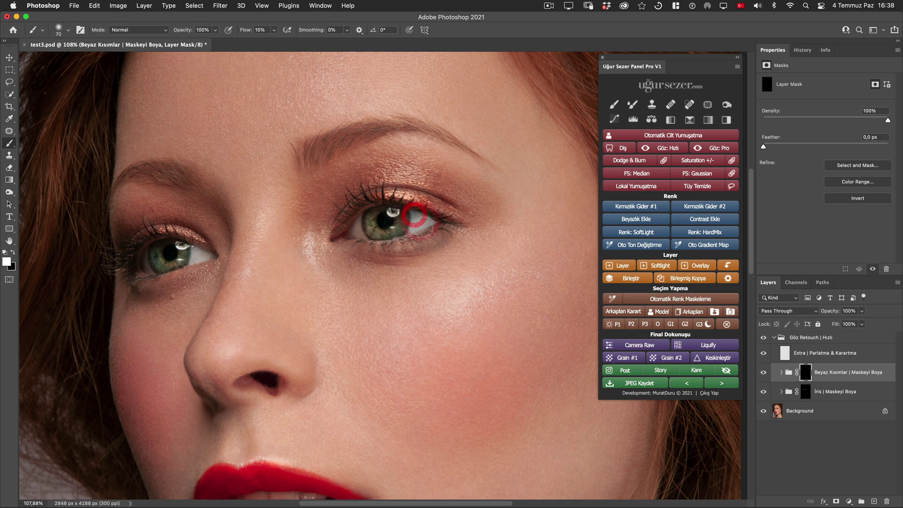
key("bracketleft")
mouse_move(357, 222)
left_mouse_down()
mouse_move(421, 219)
mouse_move(414, 220)
left_mouse_up()
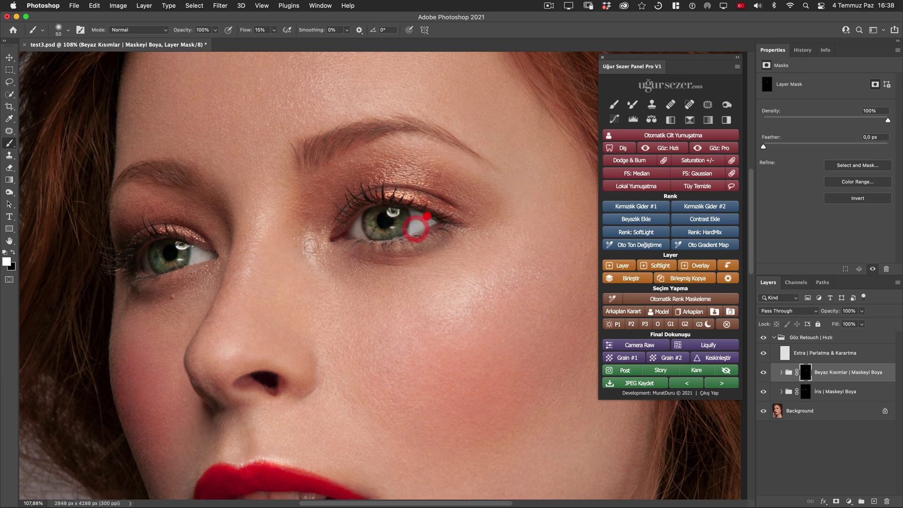
key("bracketright")
key("bracketright")
key("bracketright")
mouse_move(200, 255)
left_mouse_down()
mouse_move(141, 258)
mouse_move(151, 267)
mouse_move(207, 249)
left_mouse_up()
key("bracketleft")
key("bracketleft")
key("bracketleft")
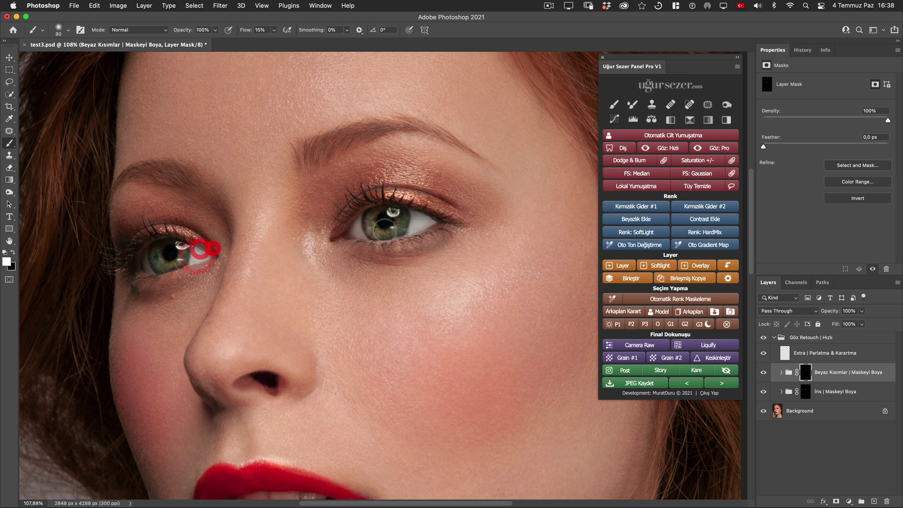
key("bracketleft")
mouse_move(360, 231)
left_mouse_down()
mouse_move(423, 223)
mouse_move(361, 232)
mouse_move(376, 236)
left_mouse_up()
key("bracketright")
key("bracketright")
left_click(191, 259)
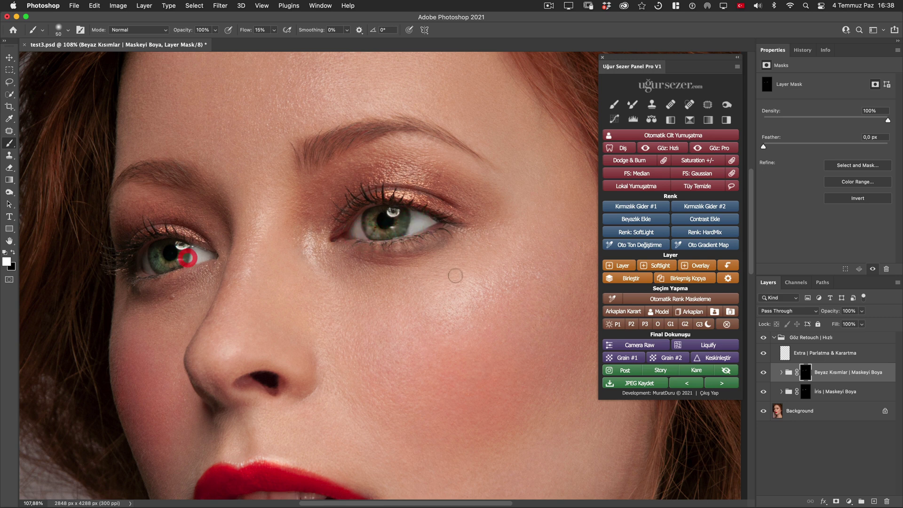
Compare the eye retouch off and on, then select the Extra | Parlatma & Karartma layer.
scroll(440, 266, "down", 3)
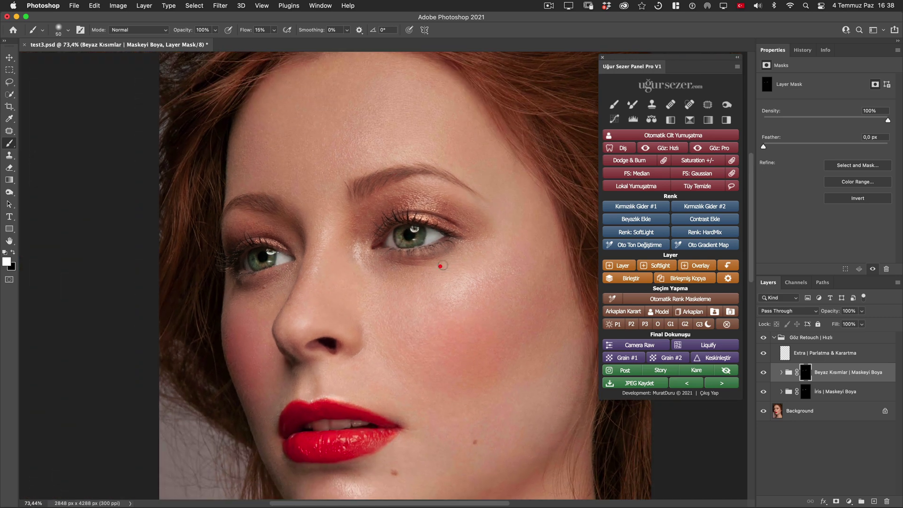
left_click(763, 337)
left_click(764, 337)
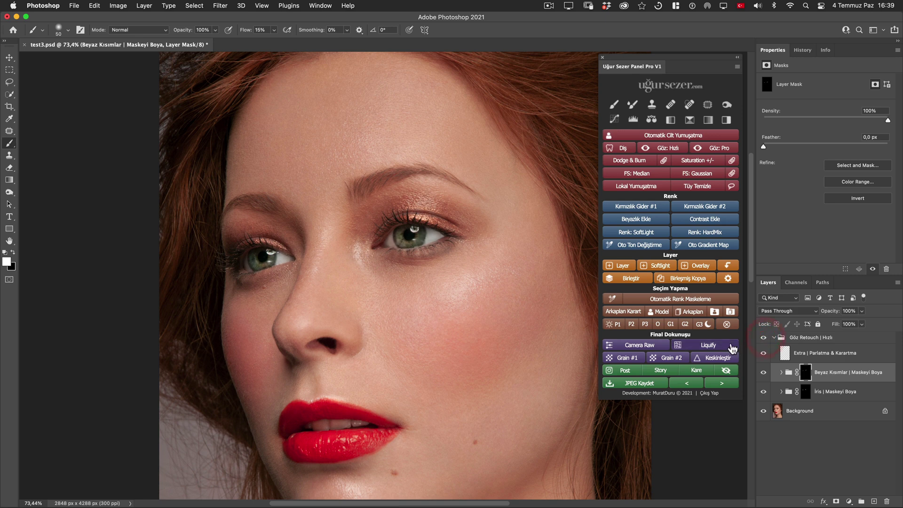
left_click(823, 359)
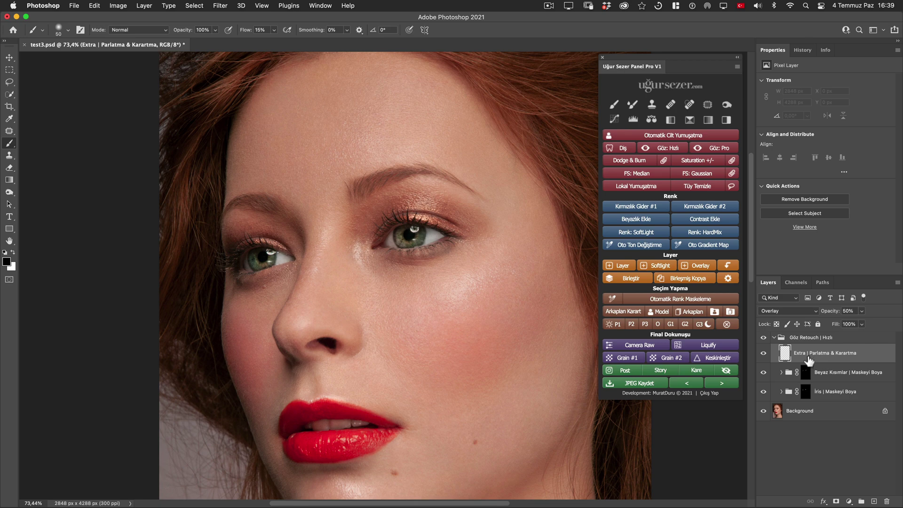
Paint dodge-and-burn strokes under the right eye, along its lashes, and on the left upper lash line.
scroll(418, 235, "up", 5)
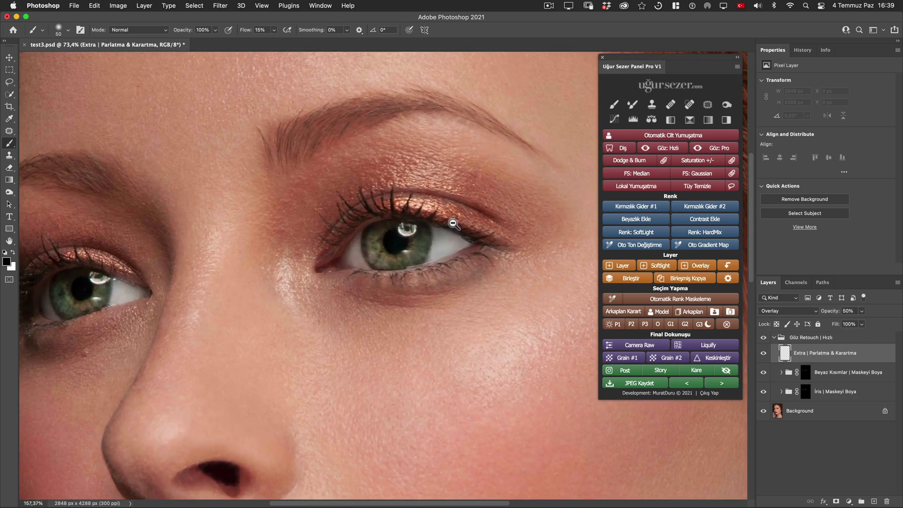
scroll(454, 224, "down", 3)
scroll(442, 225, "up", 2)
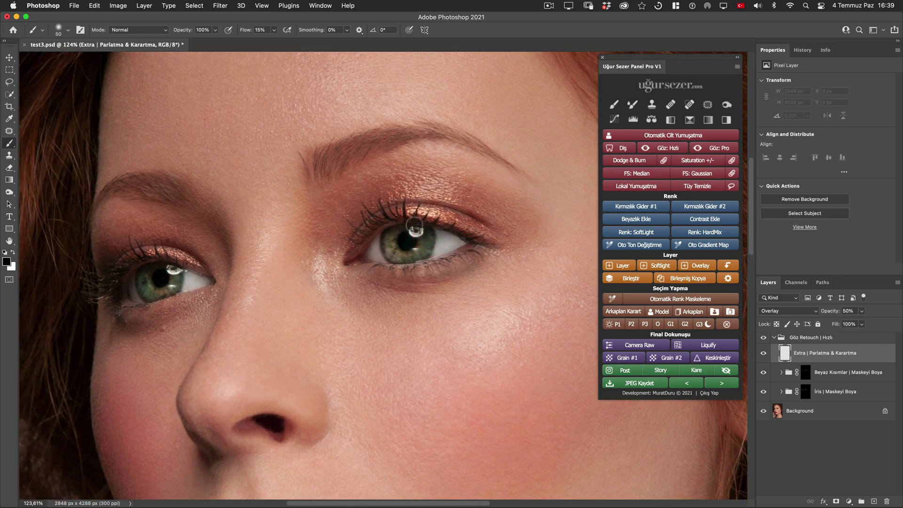
left_click_drag(434, 234, 432, 254)
key("bracketleft")
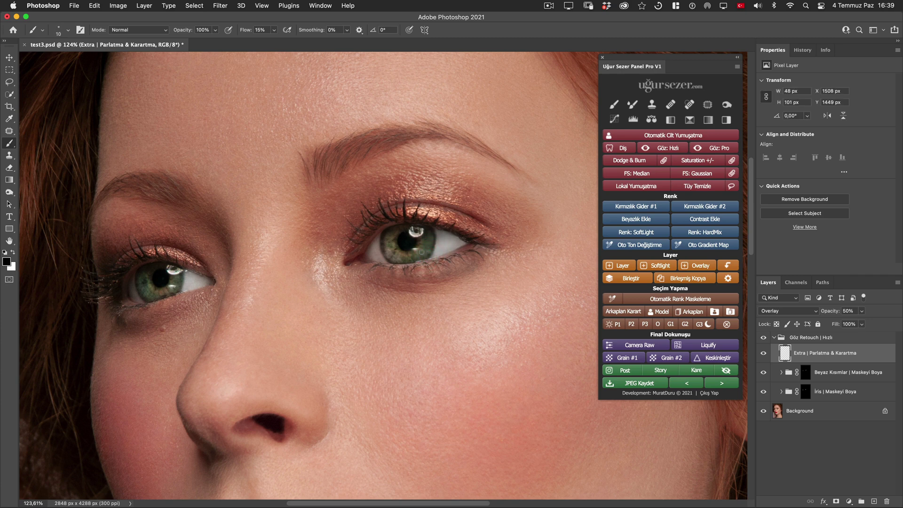
mouse_move(392, 247)
left_mouse_down()
mouse_move(384, 259)
mouse_move(425, 256)
mouse_move(351, 250)
left_mouse_up()
key("bracketright")
key("bracketright")
key("bracketright")
mouse_move(375, 218)
left_mouse_down()
mouse_move(413, 202)
mouse_move(361, 237)
left_mouse_up()
key("bracketleft")
key("bracketleft")
key("bracketleft")
left_click_drag(274, 268, 407, 262)
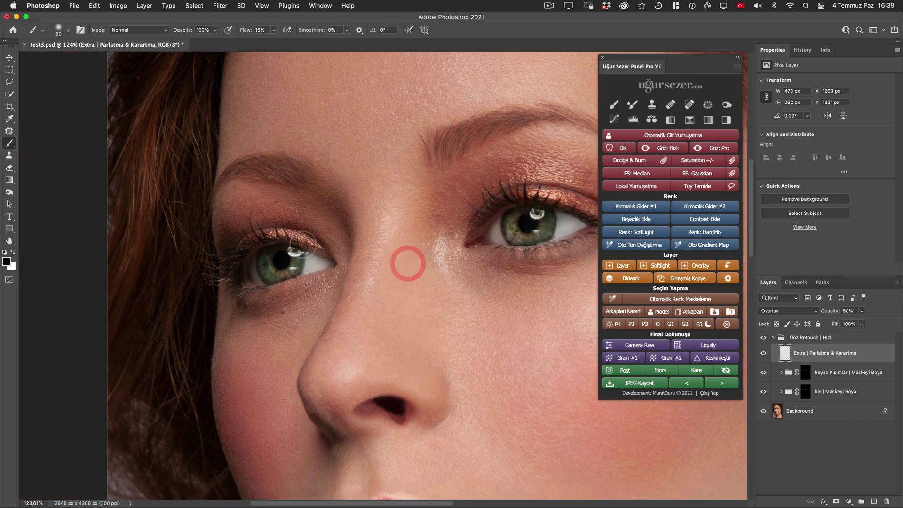
mouse_move(264, 243)
left_mouse_down()
mouse_move(262, 259)
mouse_move(282, 275)
left_mouse_up()
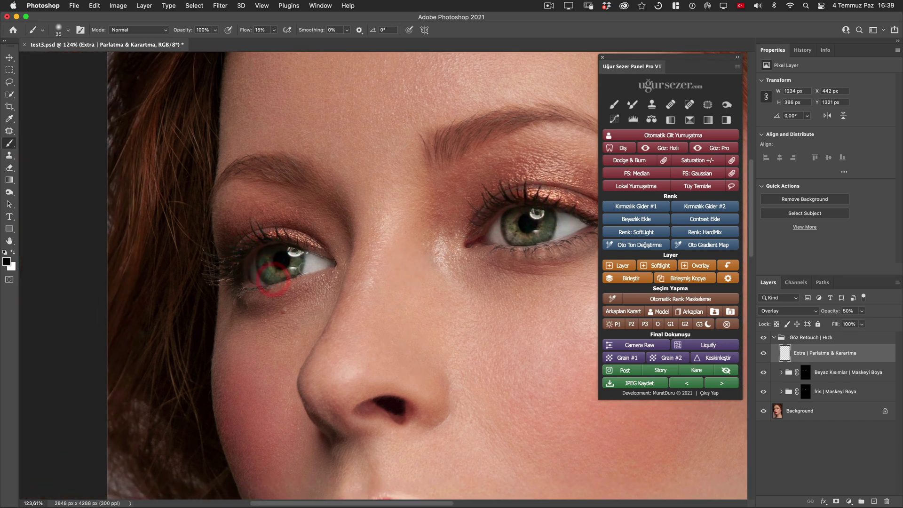
Paint along the left eye's lower lid and pan to show both eyes.
key("bracketleft")
key("bracketleft")
key("bracketleft")
left_click(301, 271)
scroll(409, 238, "down", 3)
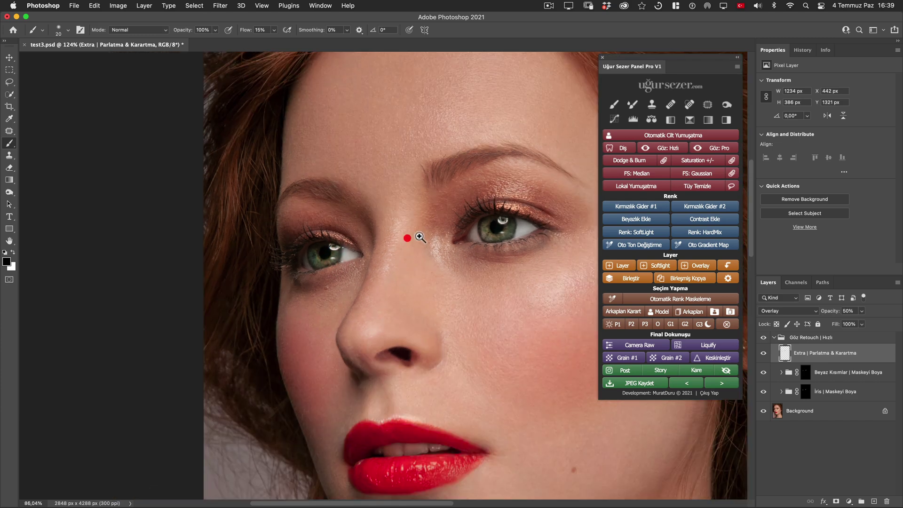
mouse_move(381, 247)
left_mouse_down()
mouse_move(439, 263)
mouse_move(485, 257)
left_mouse_up()
key("bracketright")
key("bracketright")
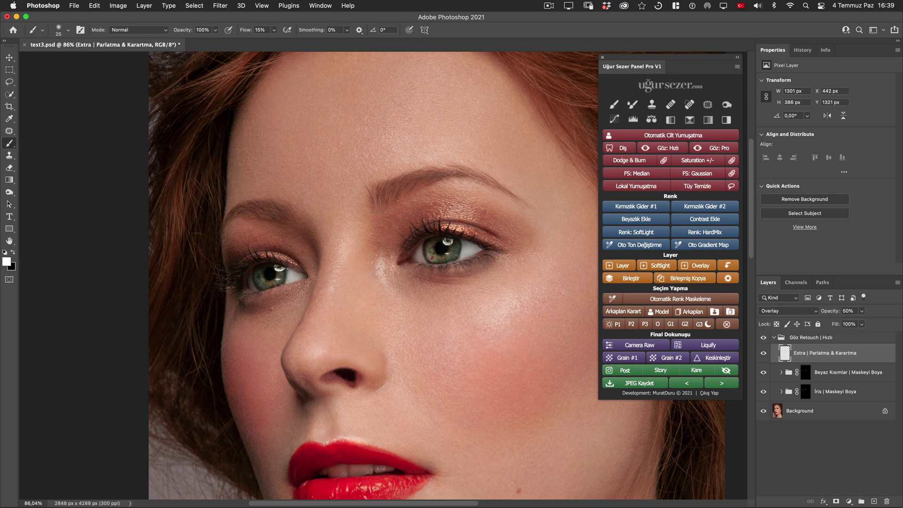
Lighten the right and left irises on the dodge-and-burn layer.
key("bracketleft")
mouse_move(432, 258)
left_mouse_down()
mouse_move(449, 240)
mouse_move(438, 259)
left_mouse_up()
key("bracketright")
left_click_drag(264, 283, 273, 282)
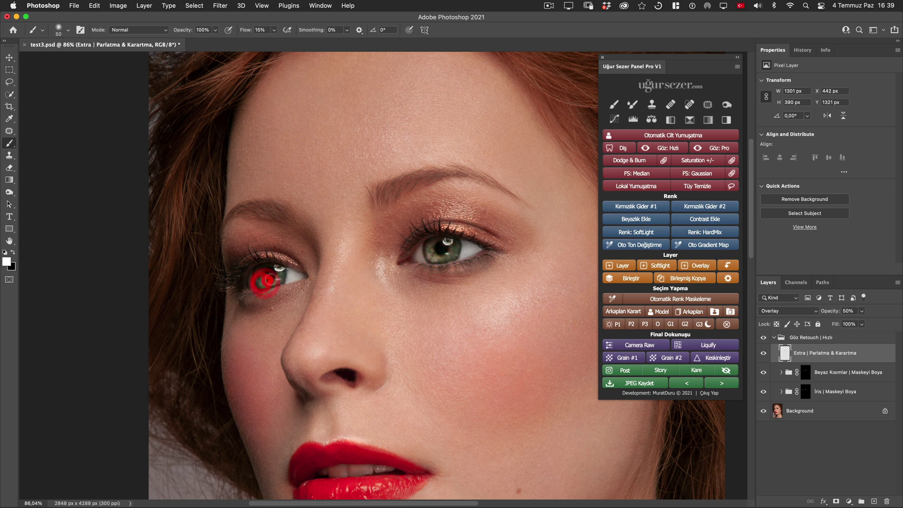
Compare the retouch group off and on, then reposition the portrait with the Hand tool.
left_click(763, 337)
left_click(763, 338)
scroll(446, 264, "down", 3, "alt")
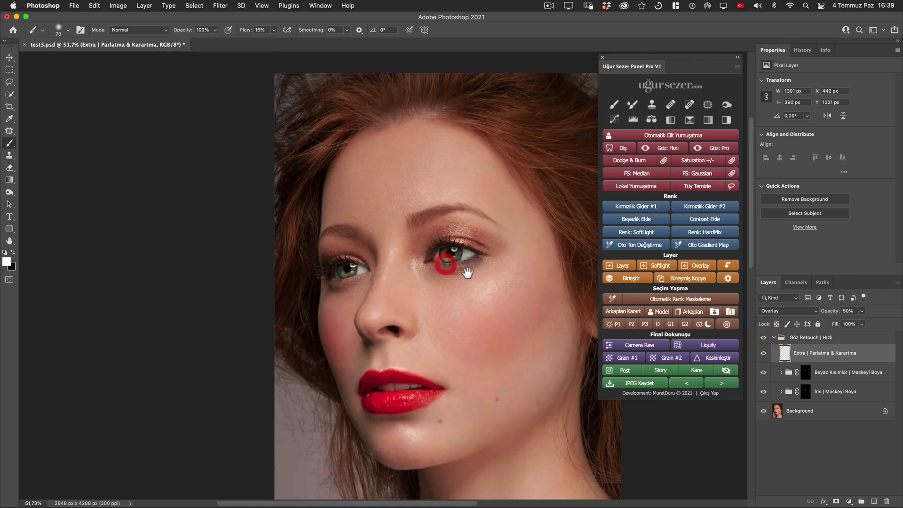
left_click_drag(412, 266, 430, 240)
key("h")
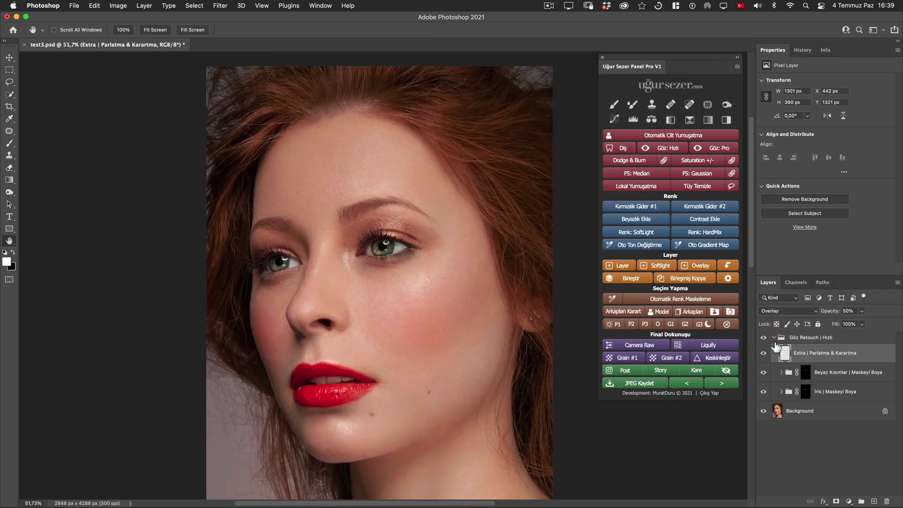
left_click(763, 337)
left_click(764, 338)
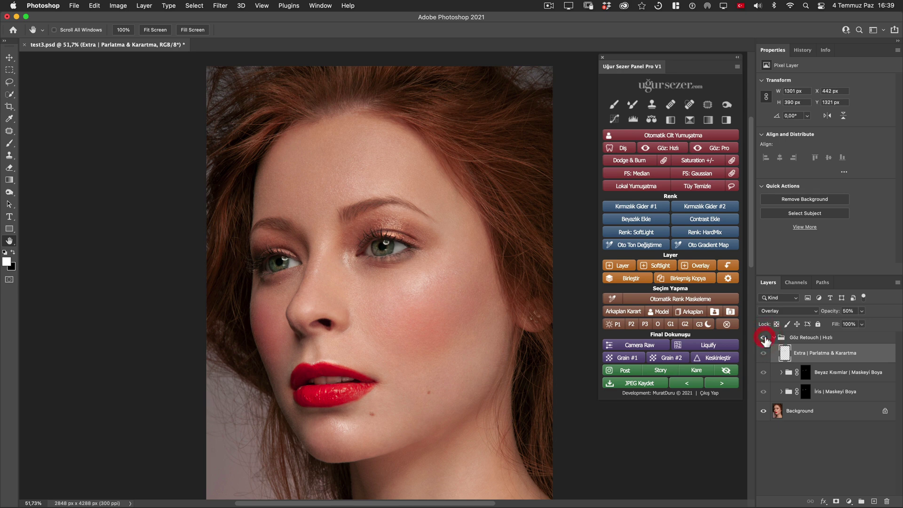
scroll(375, 238, "up", 5, "alt")
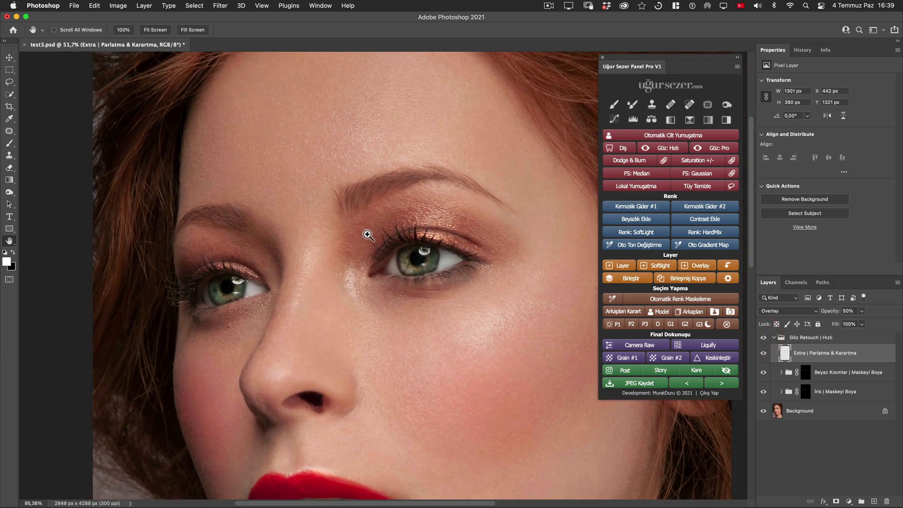
left_click(764, 337)
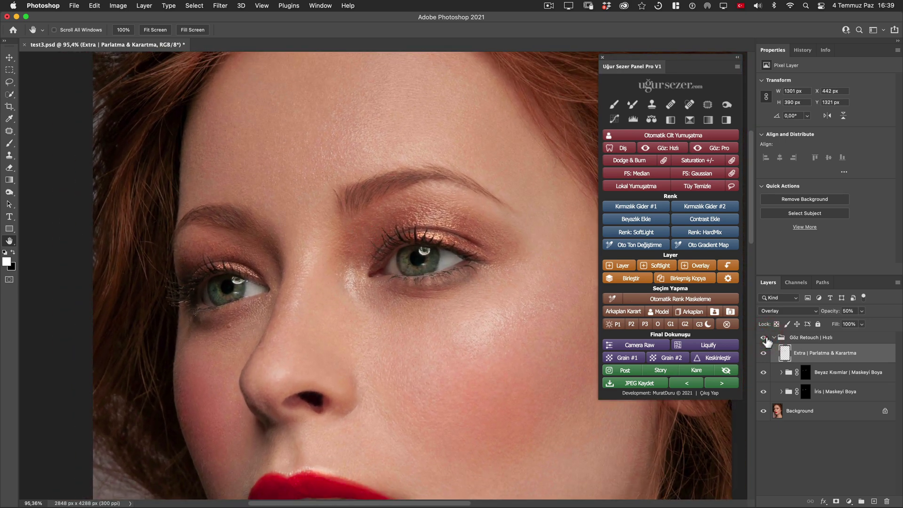
left_click(763, 337)
scroll(500, 276, "down", 2, "alt")
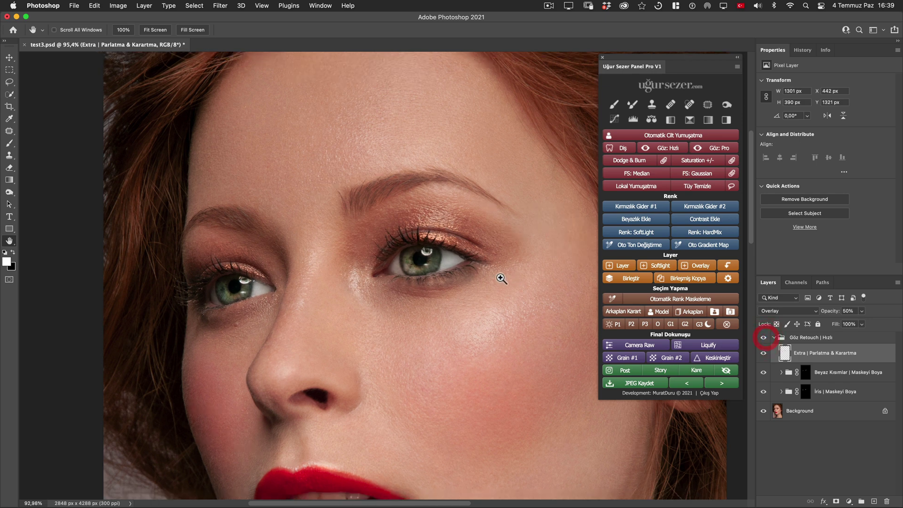
scroll(504, 286, "down", 2, "alt")
scroll(455, 276, "down", 1, "alt")
scroll(410, 269, "down", 2, "alt")
scroll(409, 269, "up", 2, "alt")
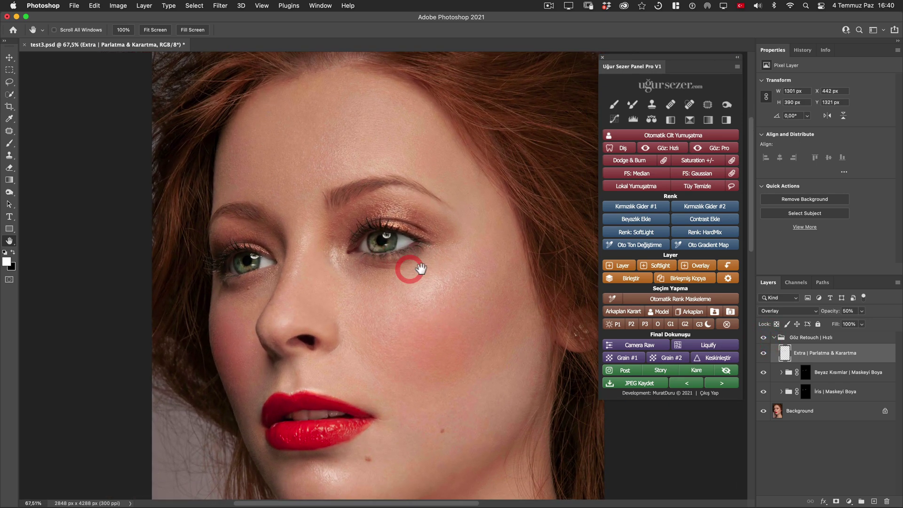
scroll(421, 267, "up", 2, "alt")
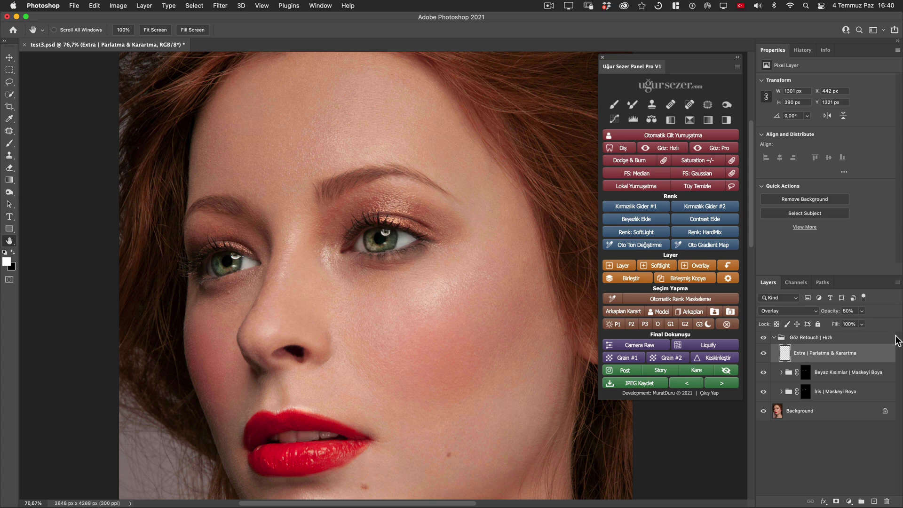
Lower the Göz Retouch | Hızlı group to 60% opacity, compare it, and collapse it.
left_click(840, 397)
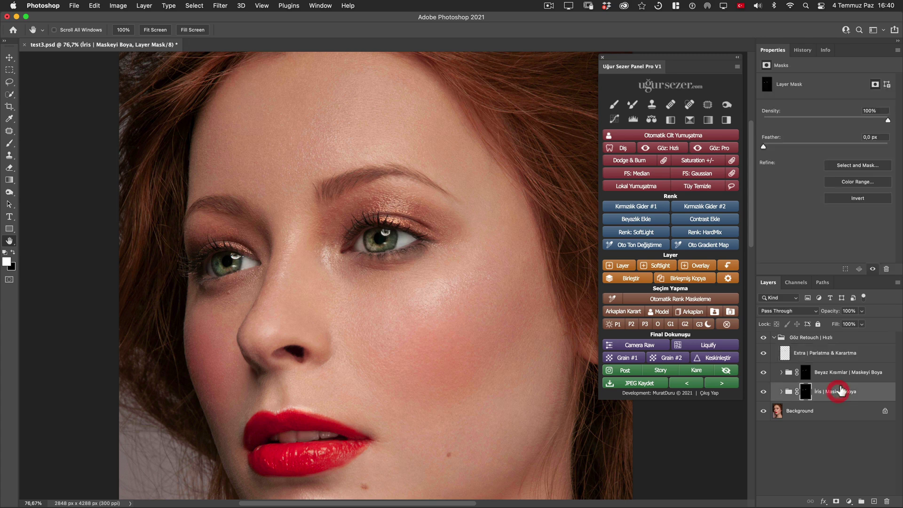
left_click(841, 372)
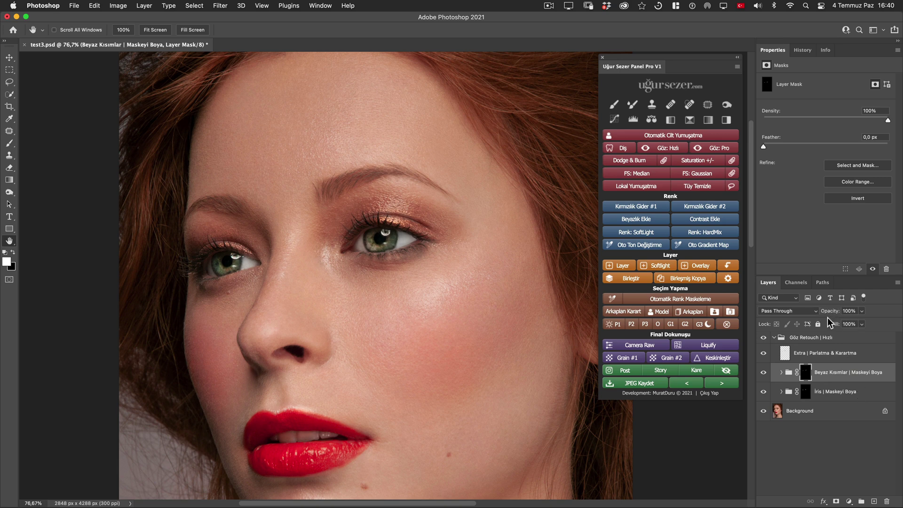
left_click(828, 337)
left_click_drag(835, 311, 819, 320)
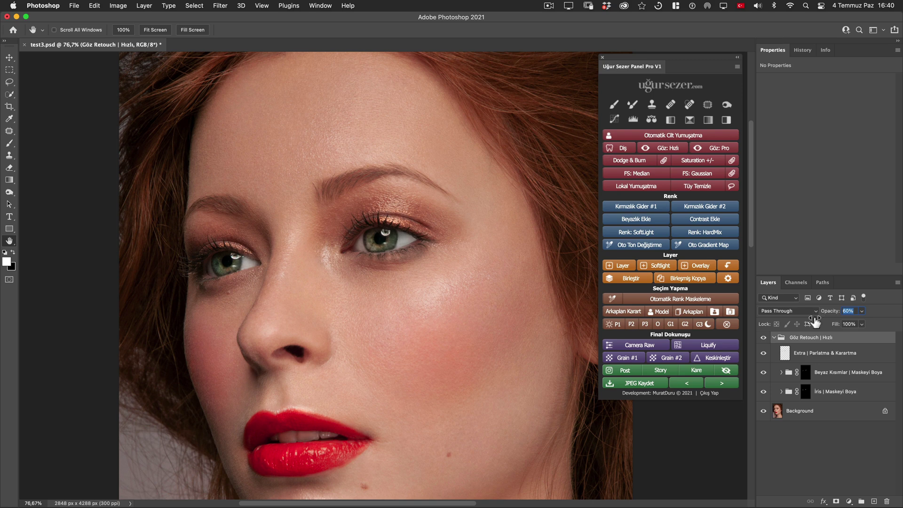
left_click(764, 337)
left_click(763, 338)
left_click(774, 337)
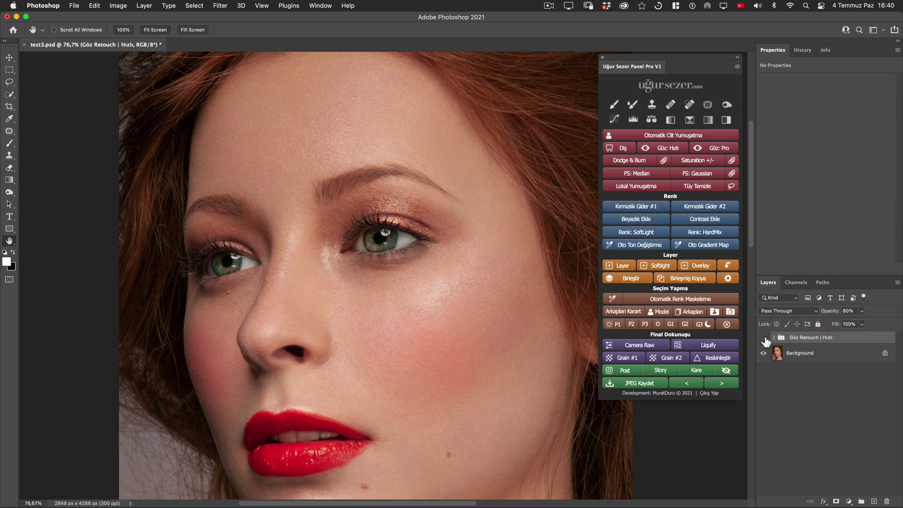
Toggle the Göz Retouch group's visibility to compare the retouched and original eyes.
left_click(764, 338)
left_click(763, 338)
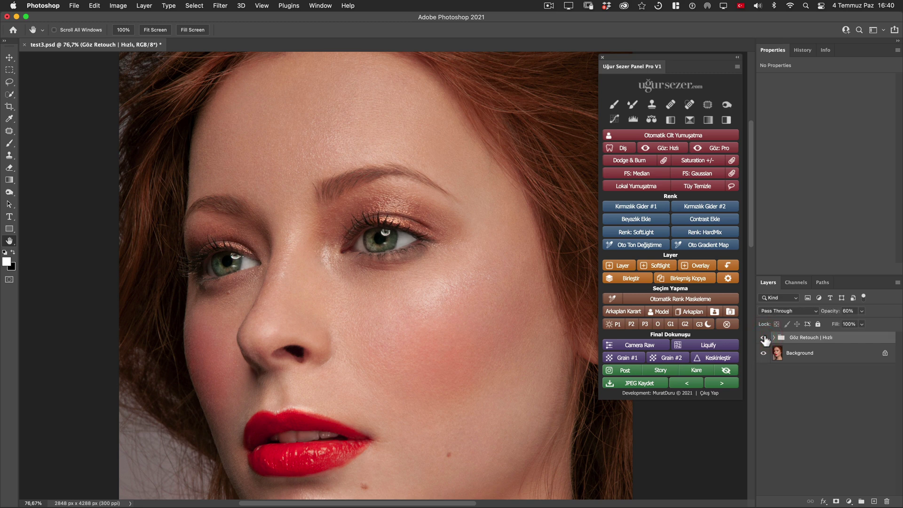